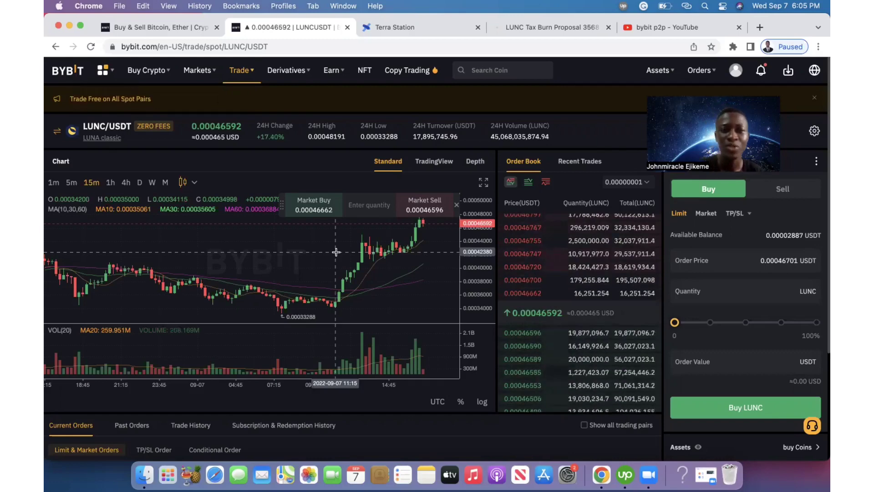
Read the LUNC tax burn proposal article through the section on crypto exchange support for the 1.2% tax
left_click(435, 25)
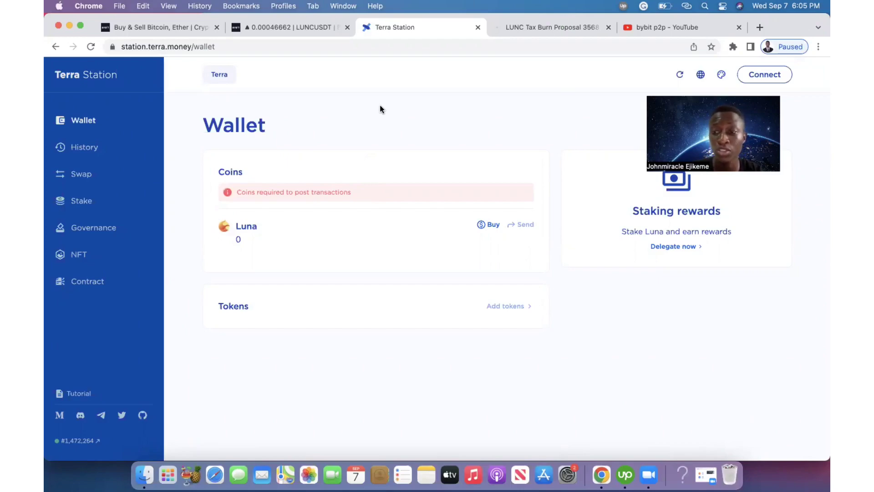
left_click(545, 28)
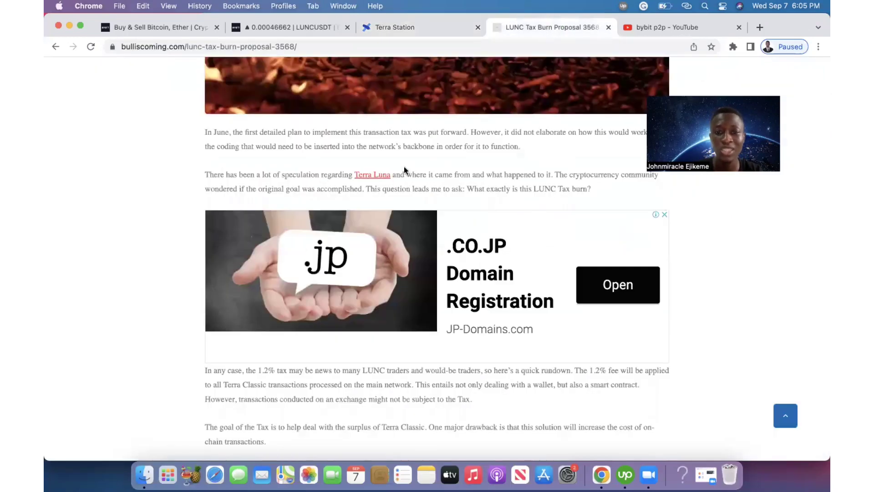
scroll(436, 160, "down", 5)
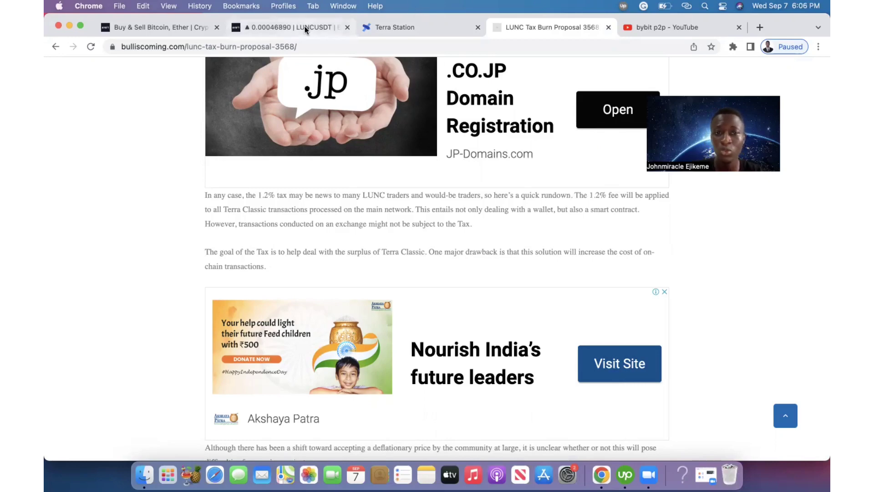
scroll(331, 205, "down", 7)
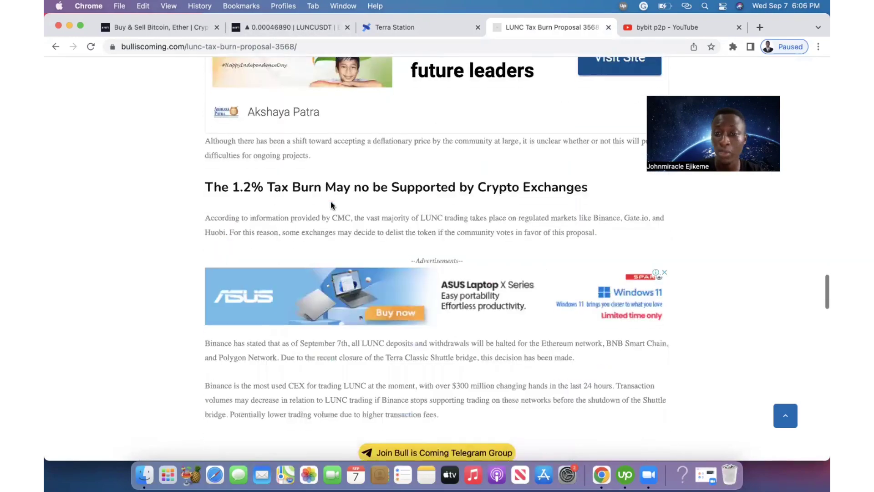
scroll(331, 205, "down", 2)
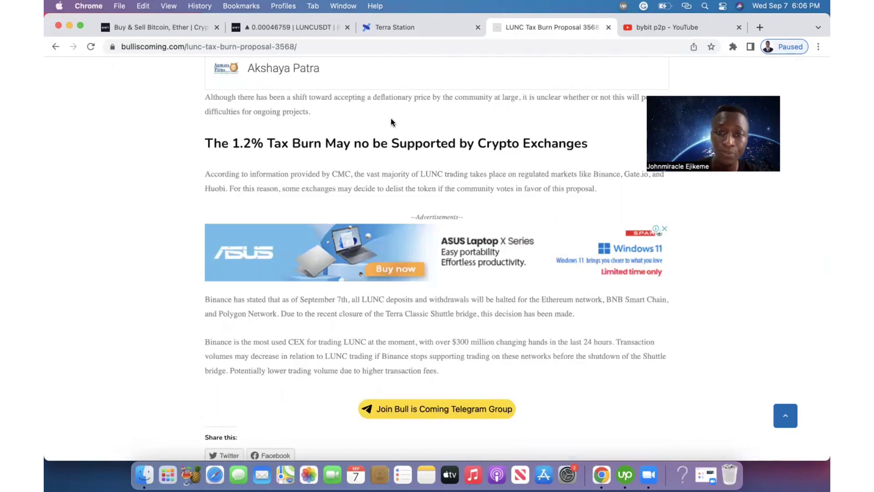
Look over Terra Station's staking page, the Bybit homepage and Bybit's LUNC/USDT spot market
left_click(405, 28)
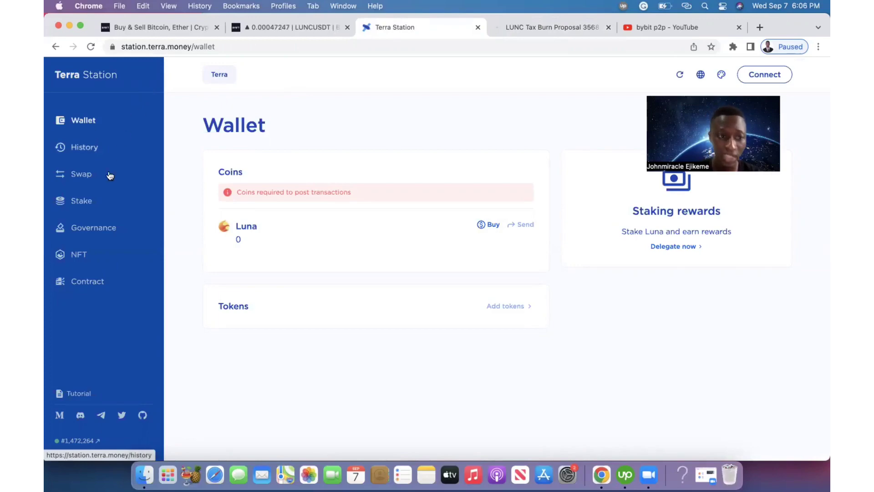
left_click(91, 214)
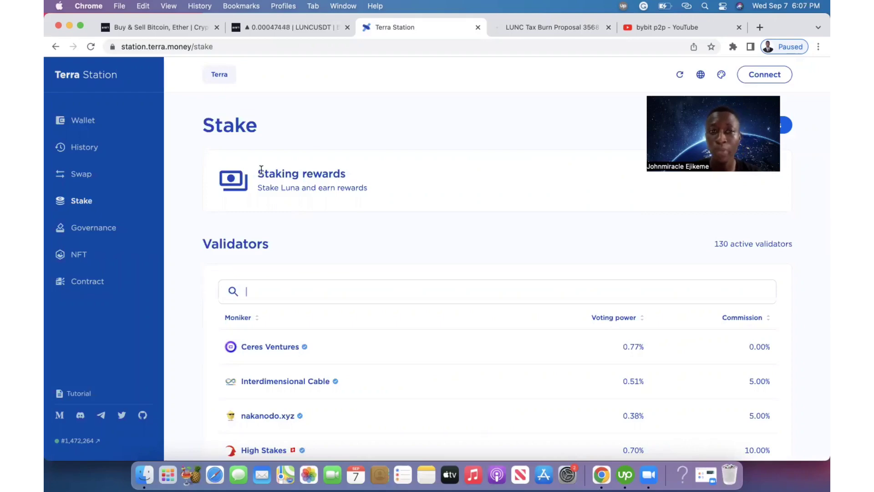
left_click(179, 27)
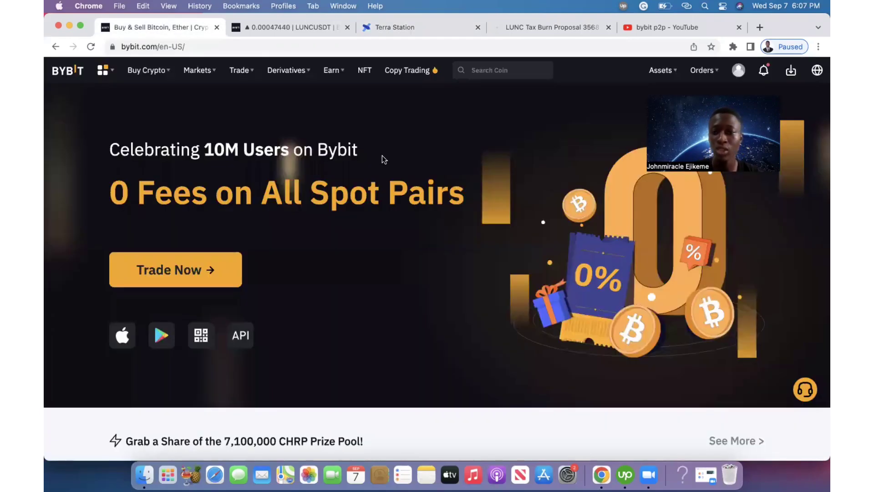
left_click(280, 27)
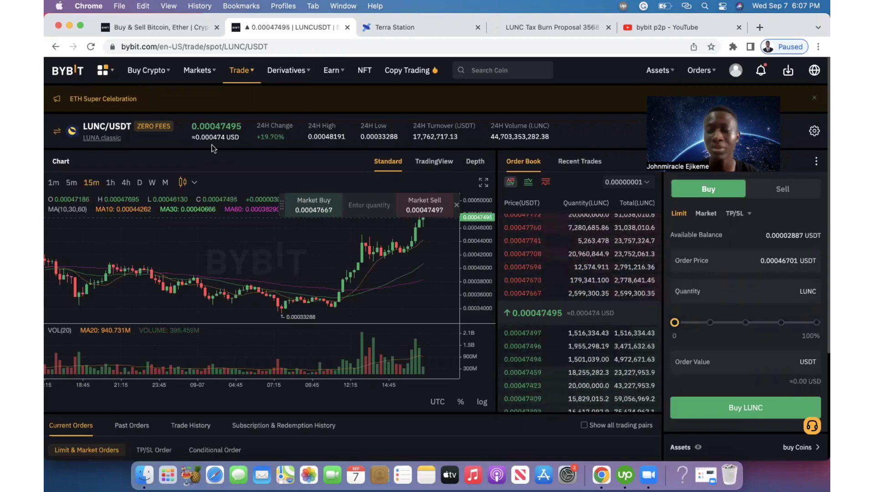
Open Bybit's deposit page from the homepage's assets overview, dismiss the tutorial hint and go to P2P trading
left_click(176, 27)
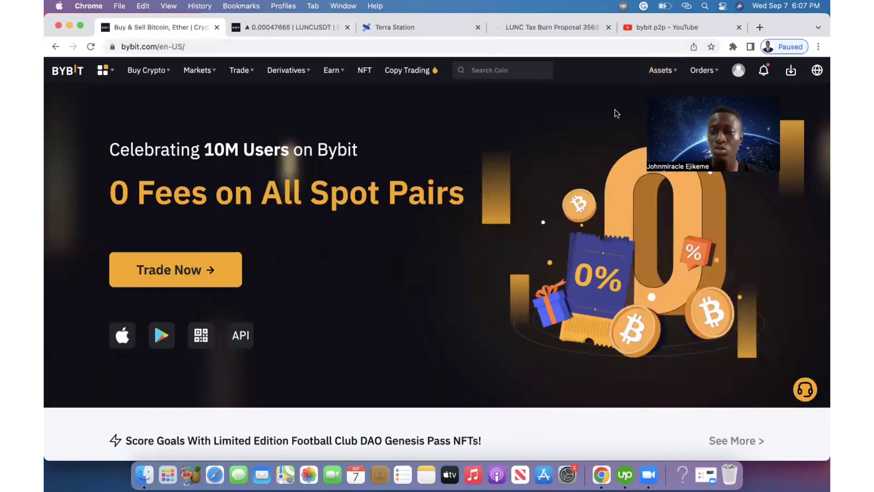
mouse_move(661, 70)
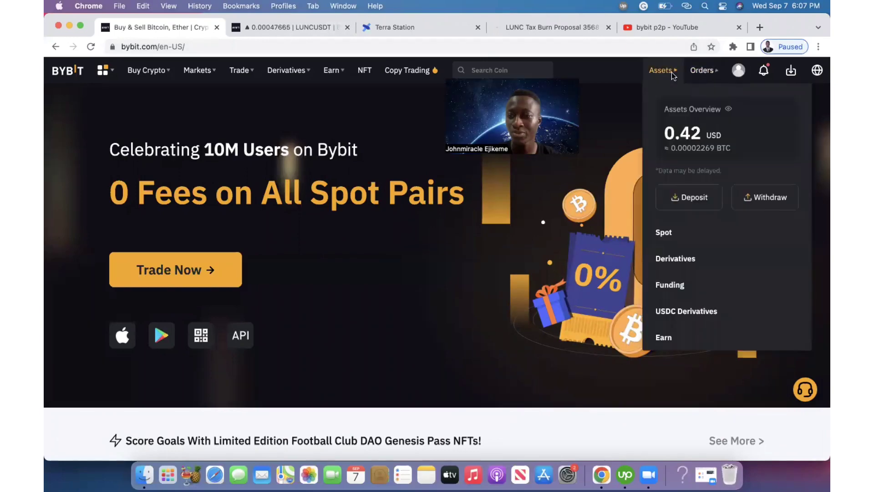
left_click(696, 204)
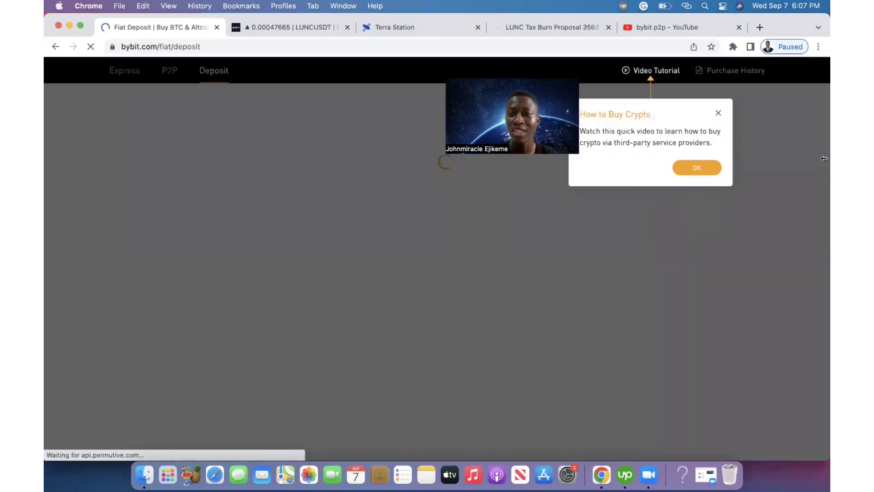
left_click(709, 170)
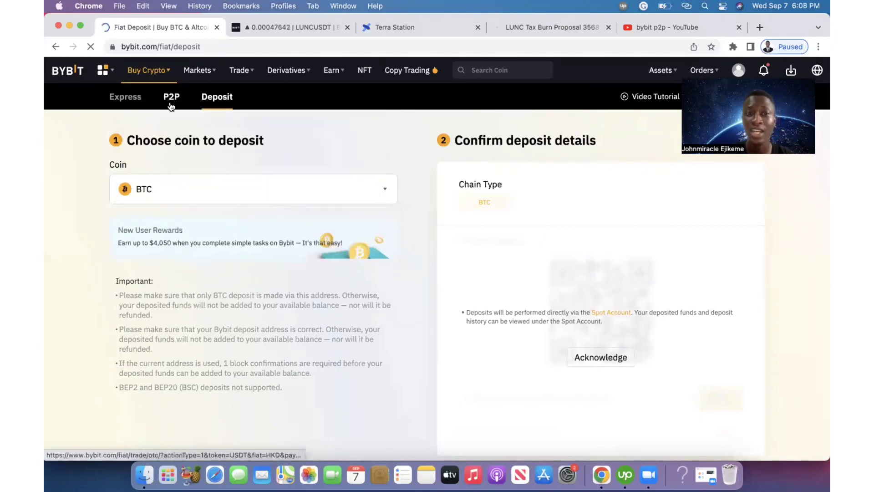
left_click(169, 105)
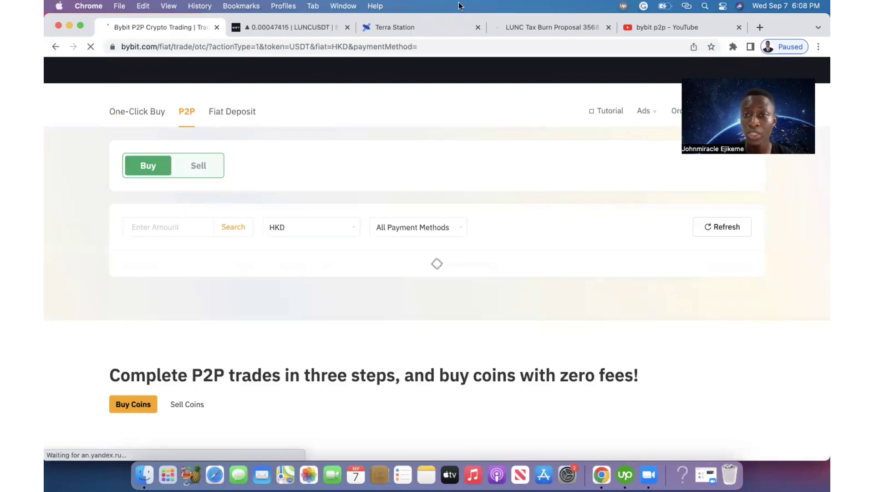
View the YouTube search results for "bybit p2p" tutorials
left_click(646, 26)
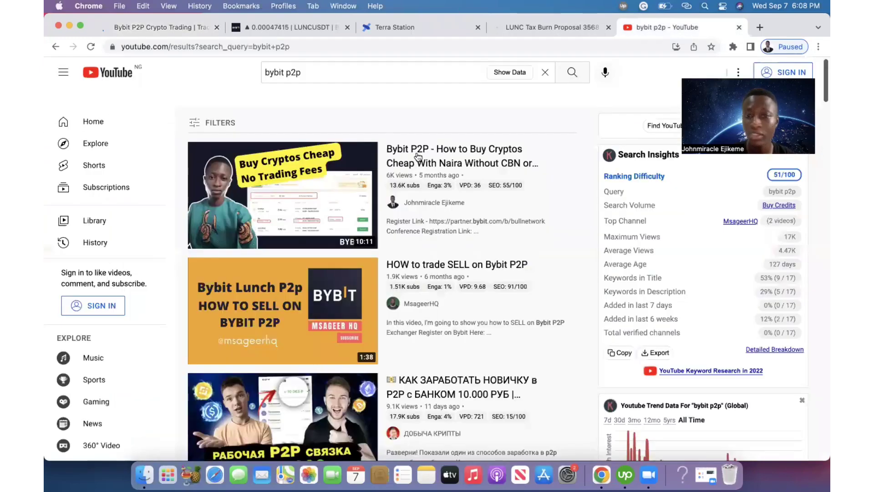
left_click(326, 74)
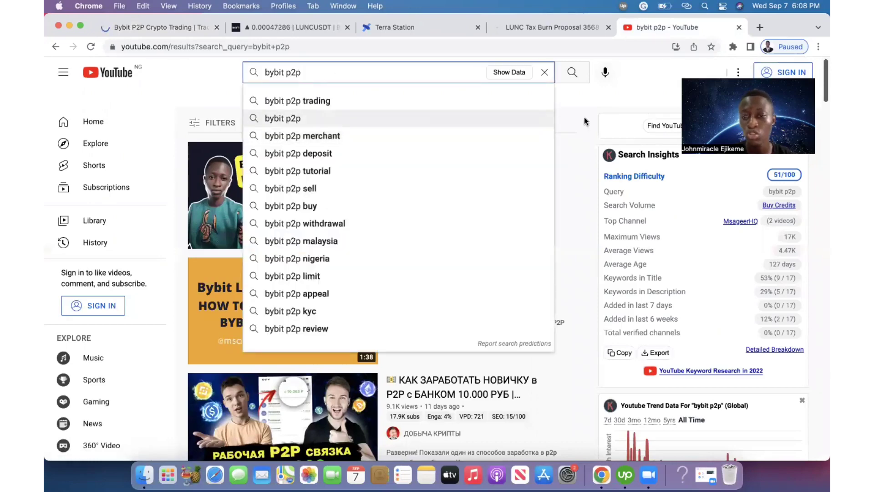
left_click(581, 120)
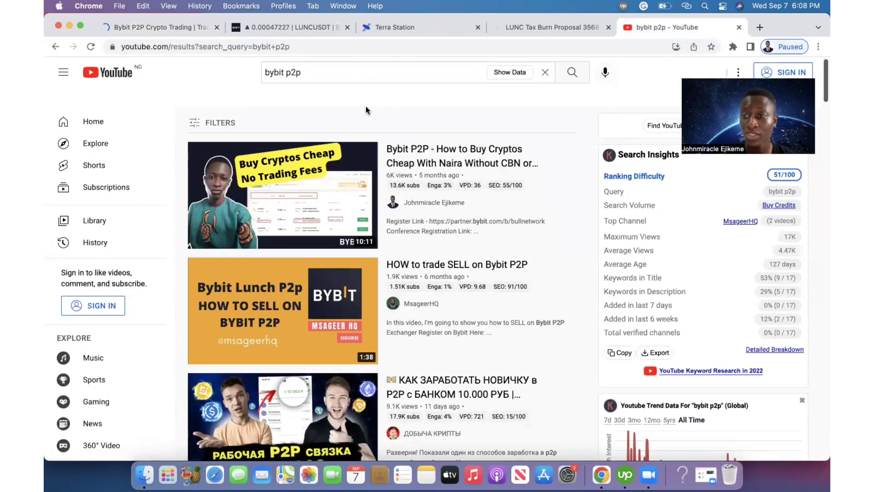
Return to the Bybit P2P trading page and dismiss the P2P merchant promotion
left_click(183, 28)
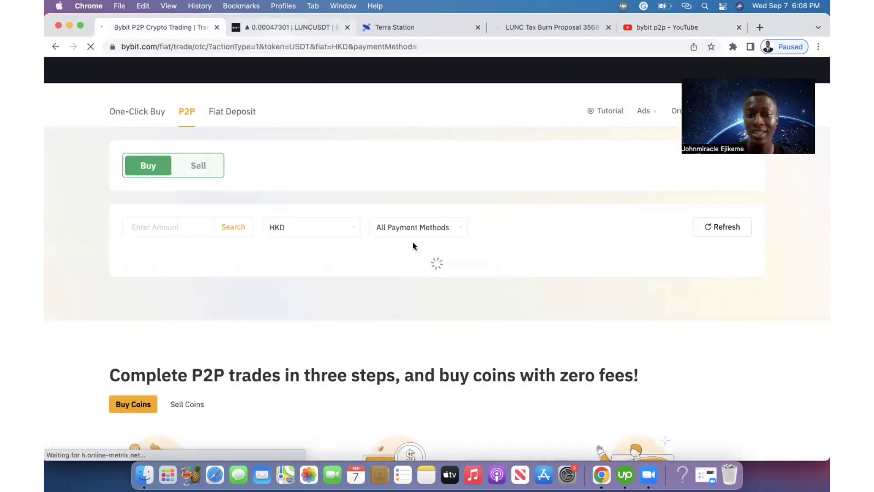
key("ctrl+Tab")
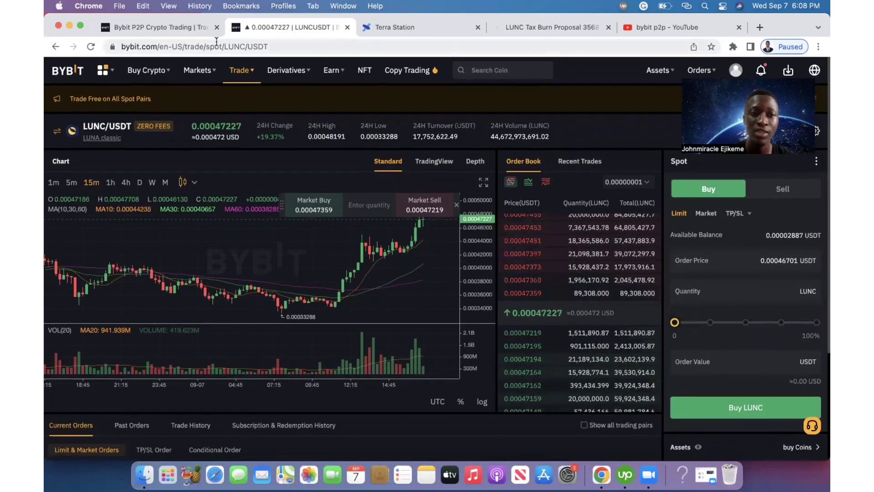
left_click(169, 28)
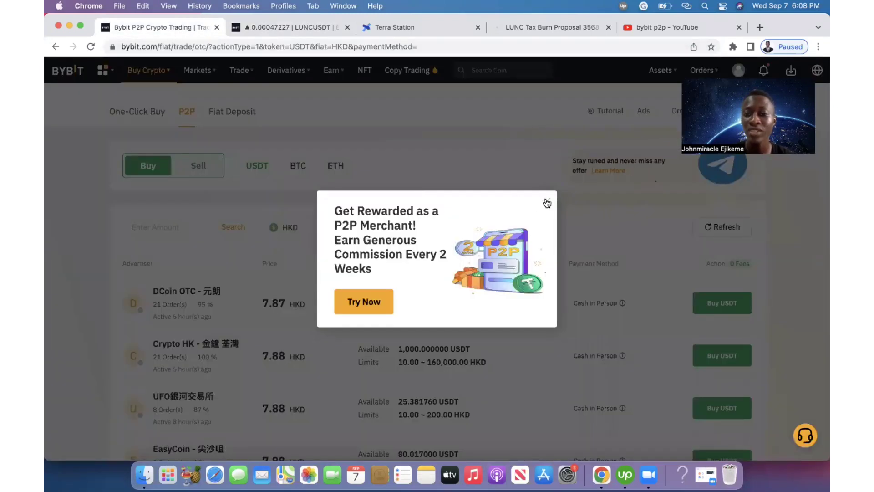
left_click(547, 202)
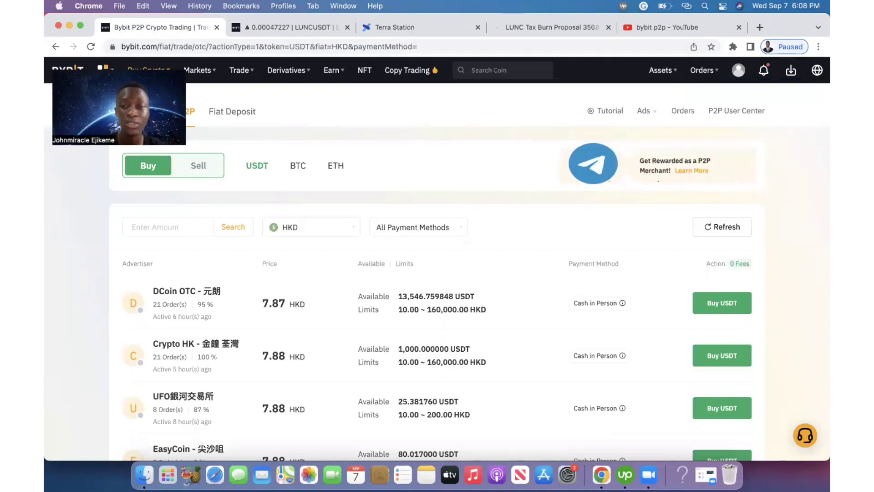
left_click(733, 46)
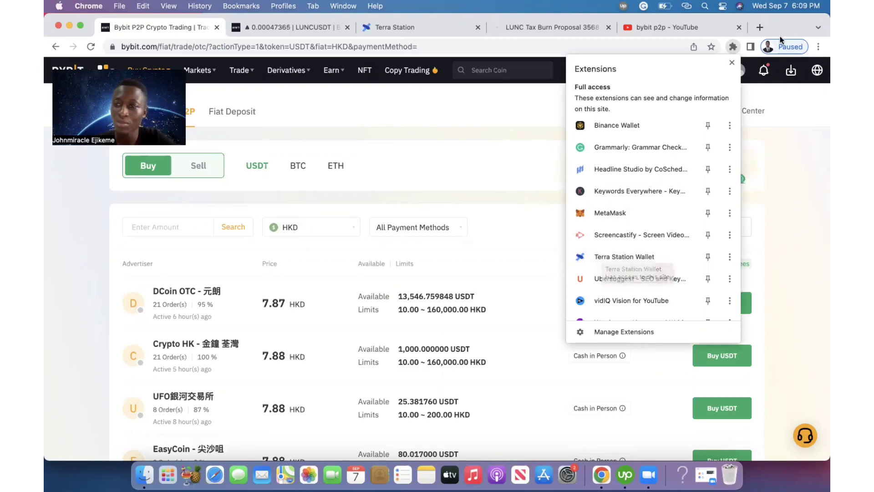
left_click(760, 27)
type("ke.")
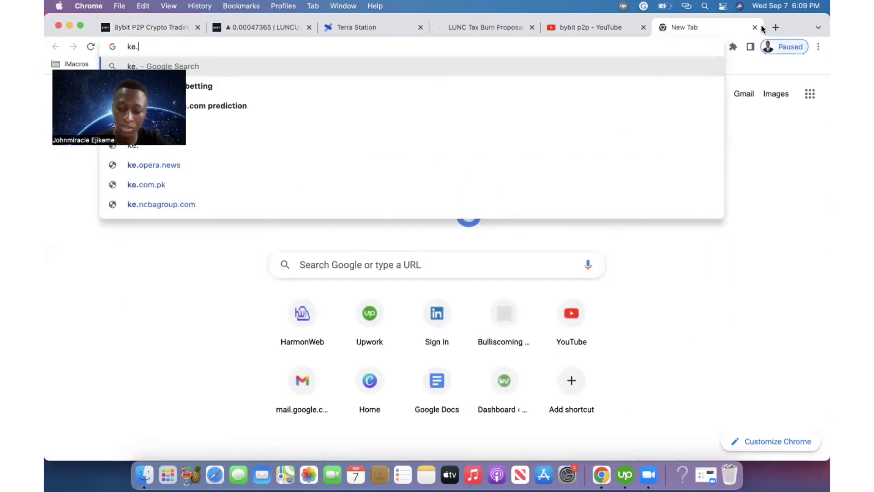
key("BackSpace")
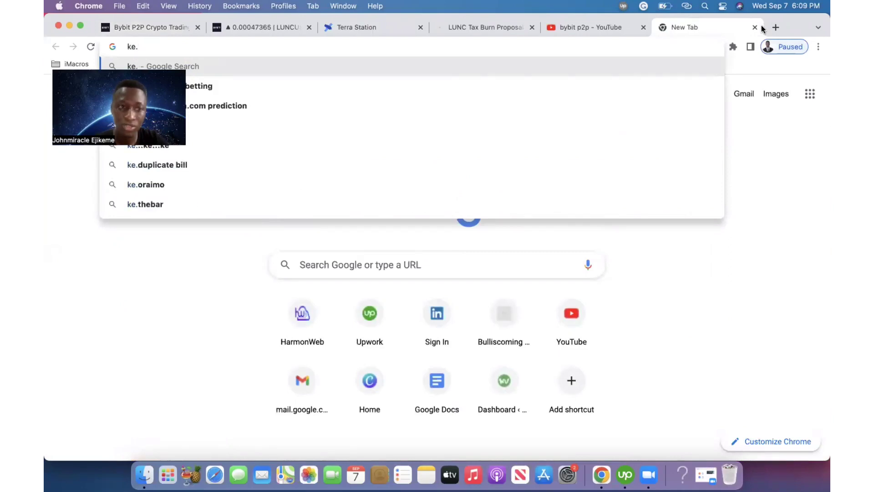
type("l")
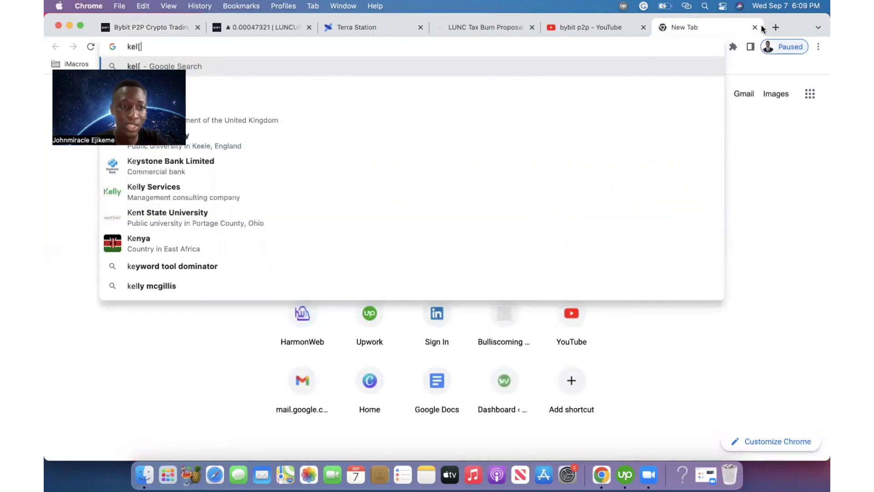
type("p")
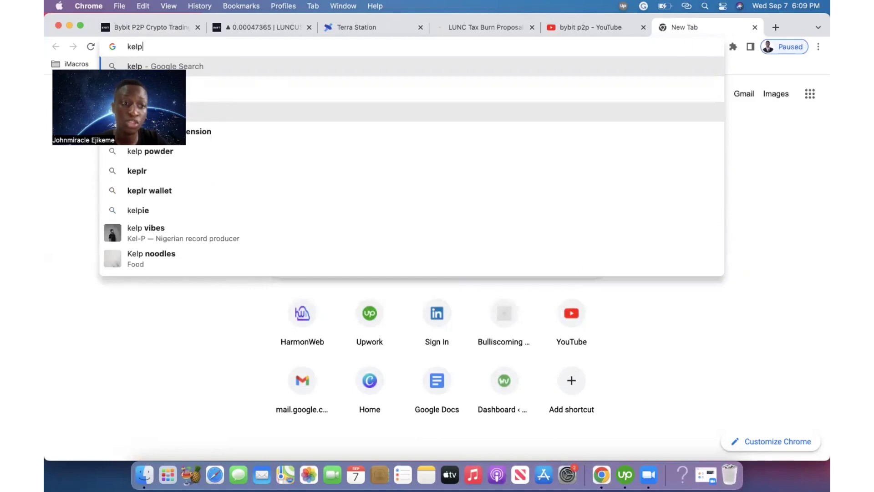
left_click(755, 27)
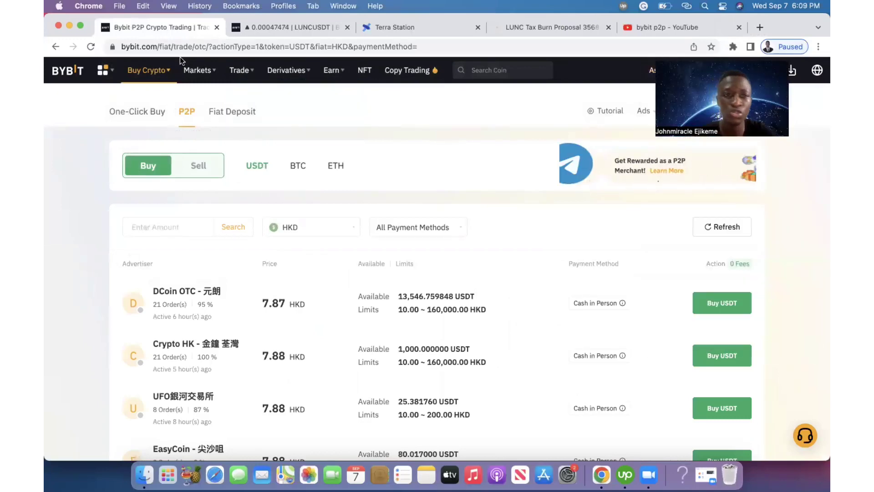
Open the wallet page in Terra Station and connect the Terra Station Wallet
left_click(392, 27)
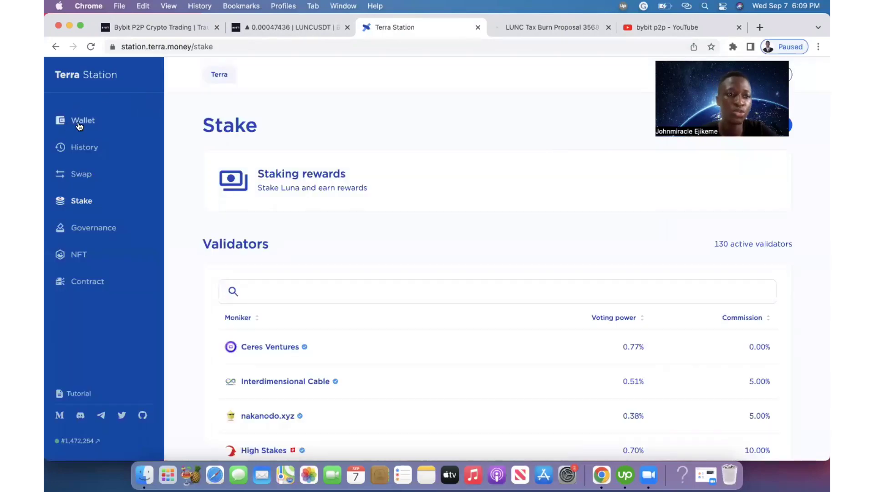
left_click(78, 124)
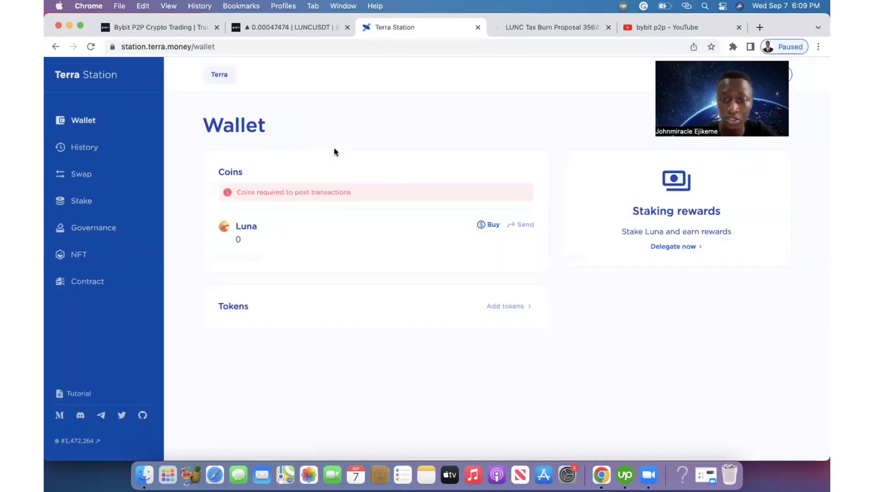
double_click(238, 232)
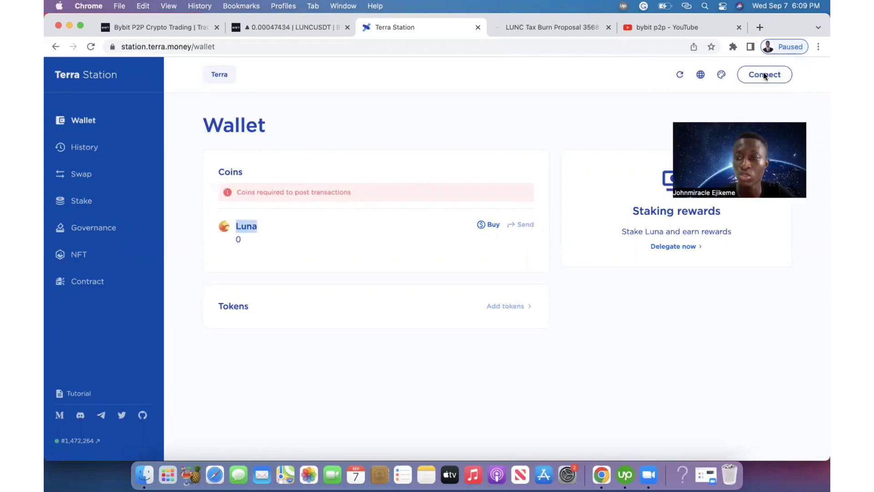
left_click(765, 75)
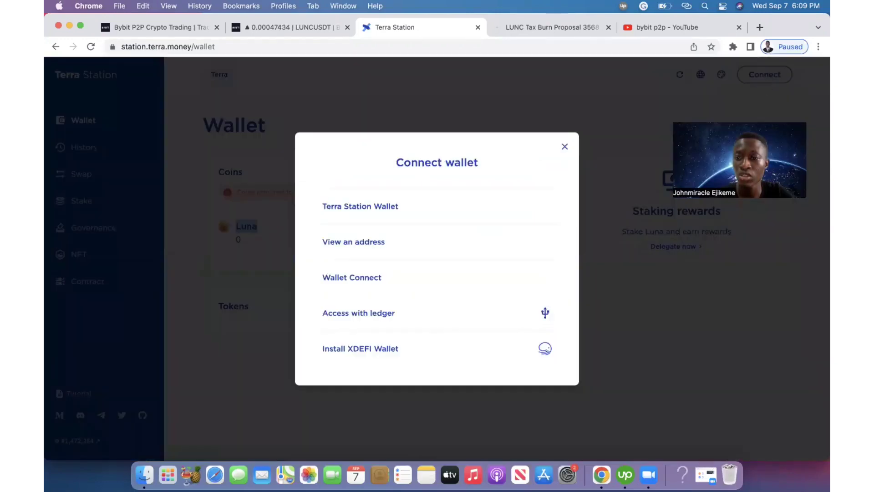
left_click(399, 207)
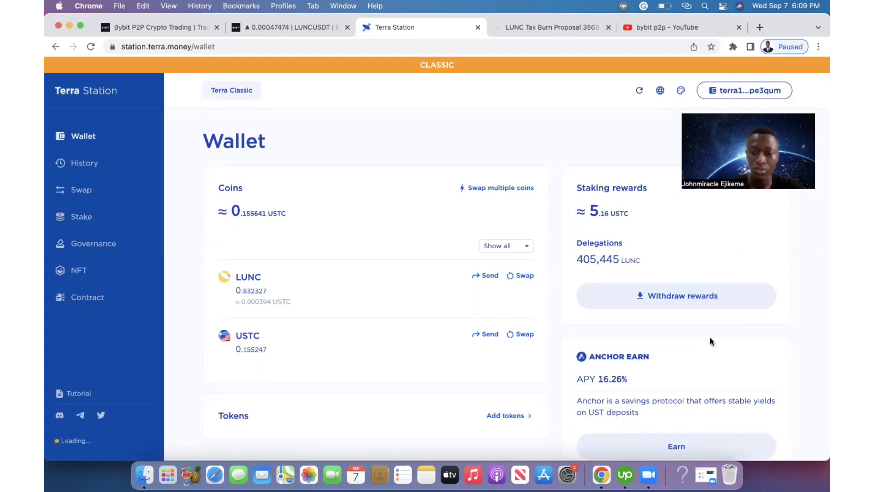
Review the connected wallet's coins and staking rewards, and open the staking page at its validators list
scroll(711, 342, "down", 2)
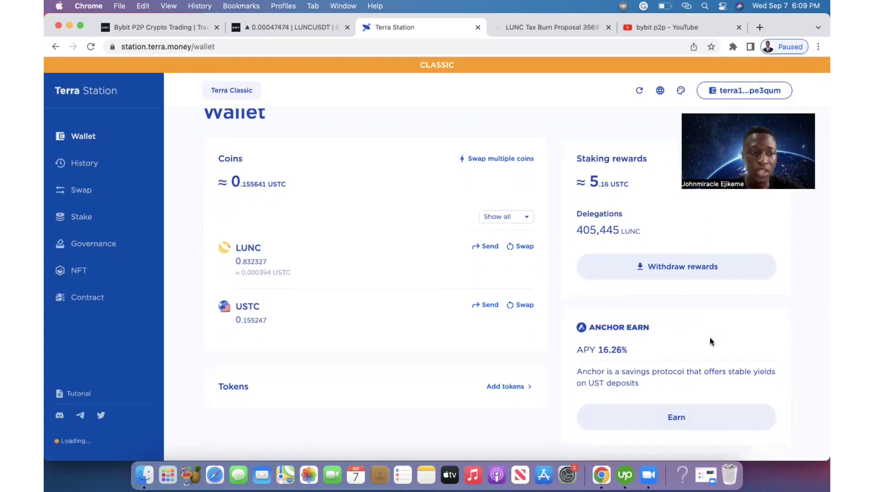
left_click(75, 216)
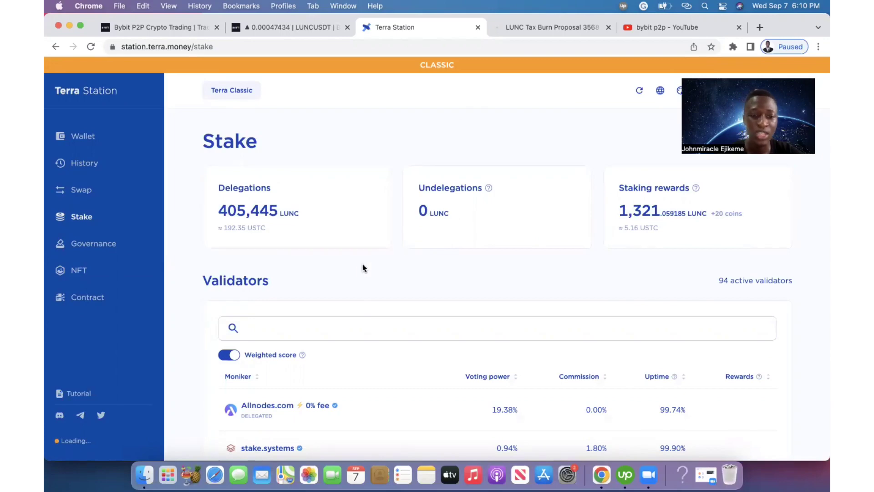
scroll(363, 266, "down", 3)
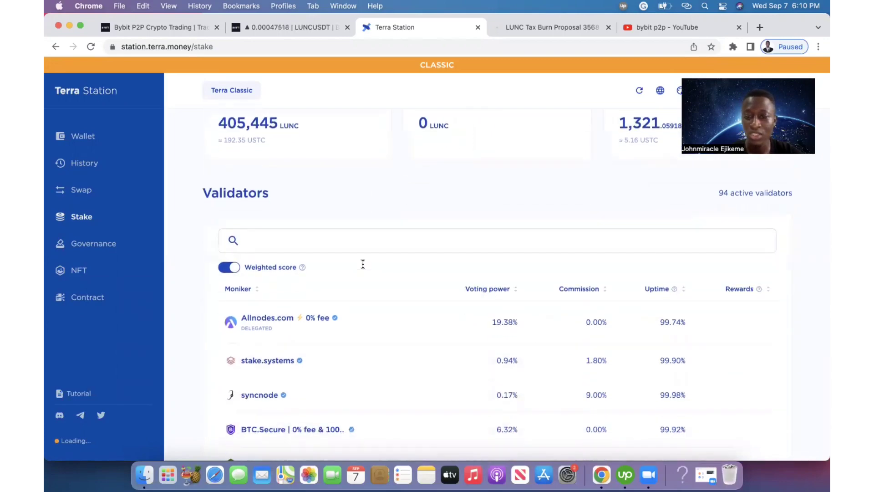
Open the Allnodes.com validator's details from the validators list and start a delegation to it
scroll(363, 264, "down", 5)
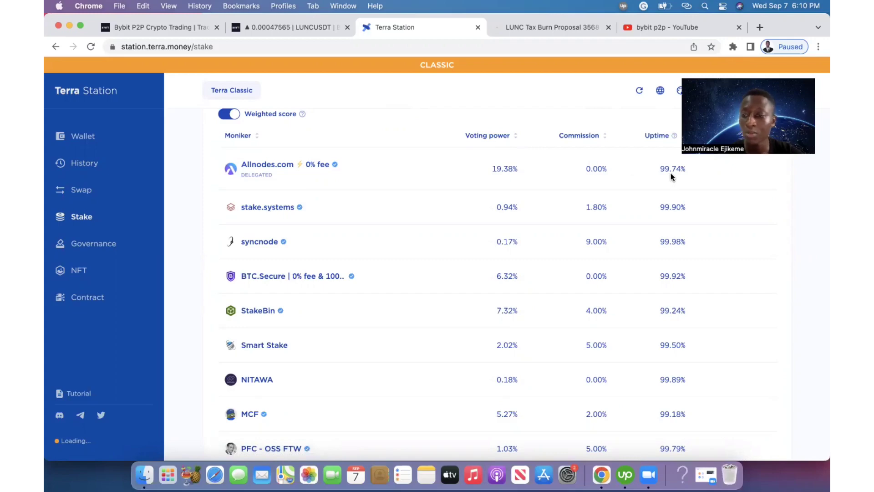
left_click(271, 166)
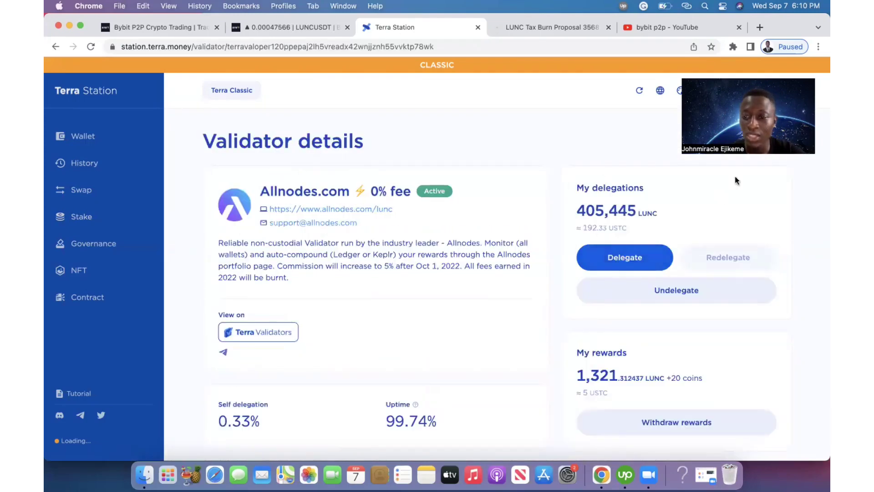
scroll(575, 149, "down", 1)
scroll(577, 150, "down", 1)
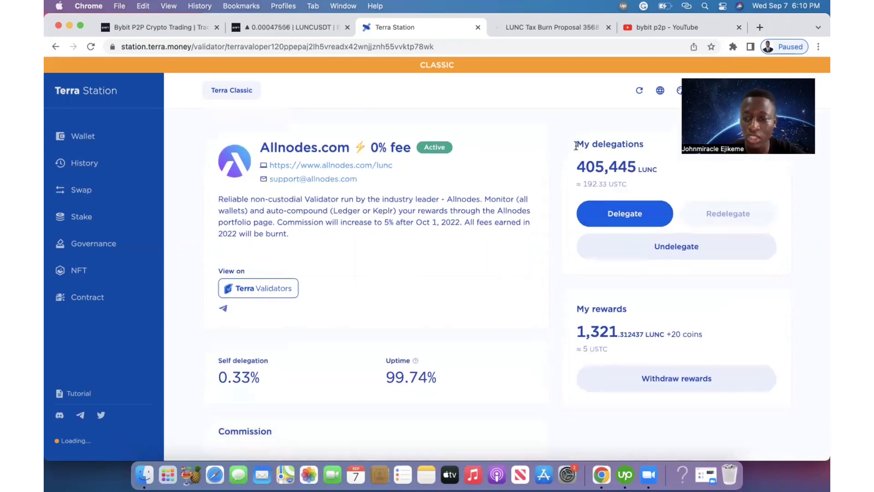
scroll(577, 149, "up", 2)
left_click(624, 254)
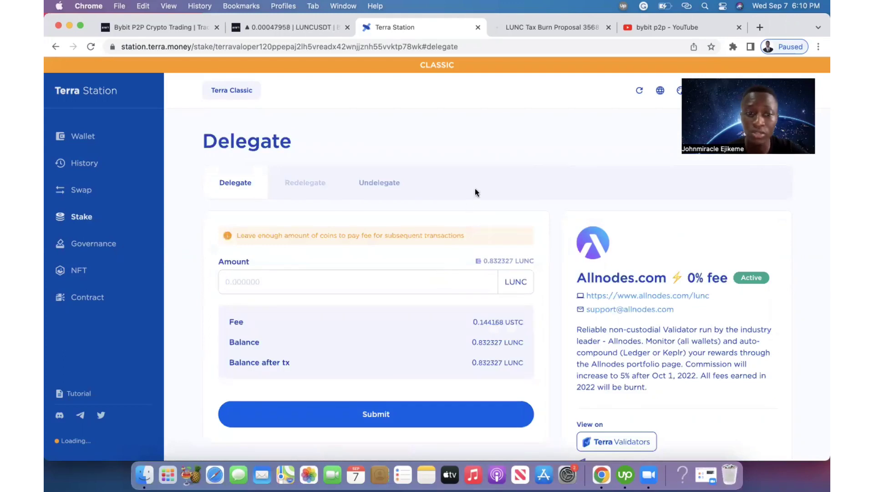
Enter the sample text "hhhh" as the LUNC delegation amount and clear it again
type("hhhh")
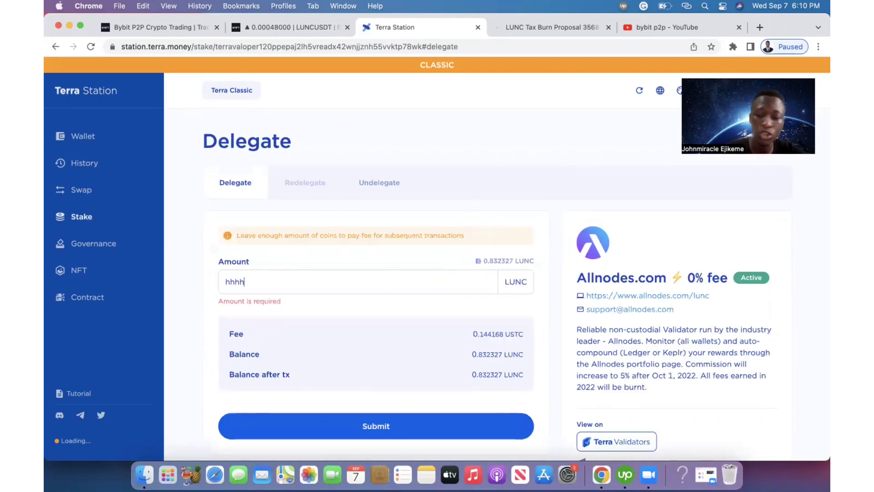
key("BackSpace")
key("BackSpace")
key("BackSpace")
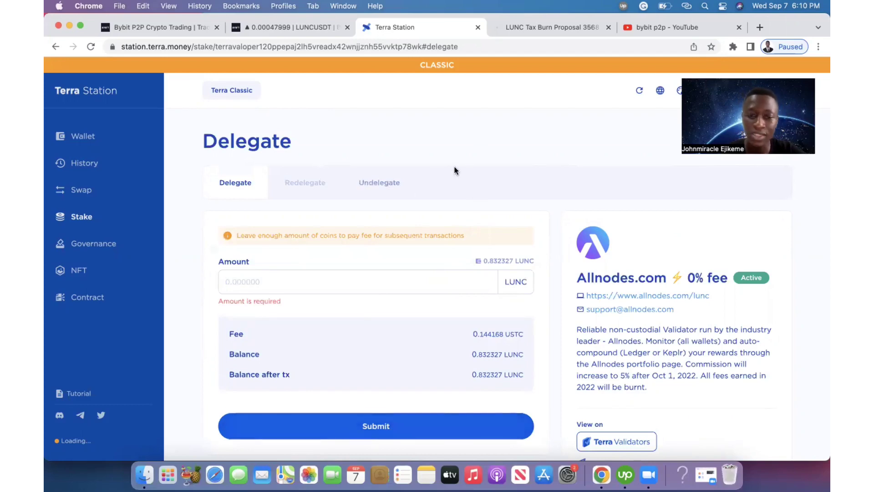
scroll(454, 166, "down", 2)
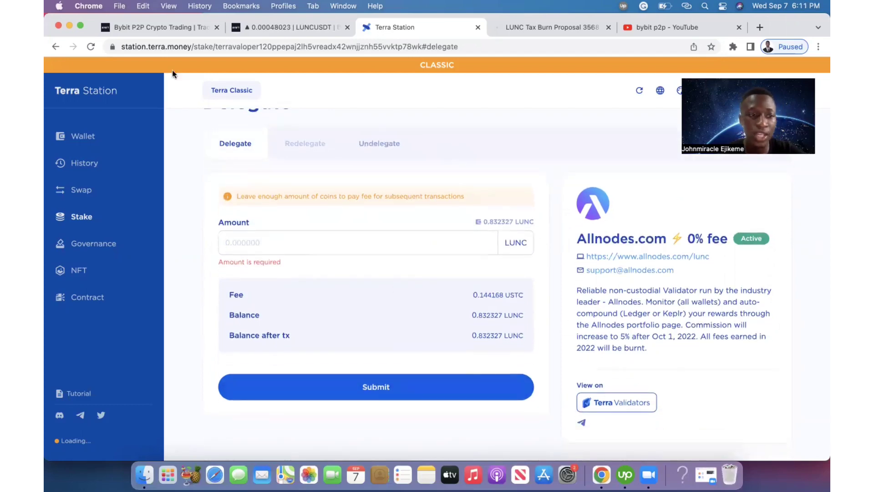
Return to the staking page and examine its delegations and rewards alongside the LUNC/USDT spot market on Bybit
left_click(75, 220)
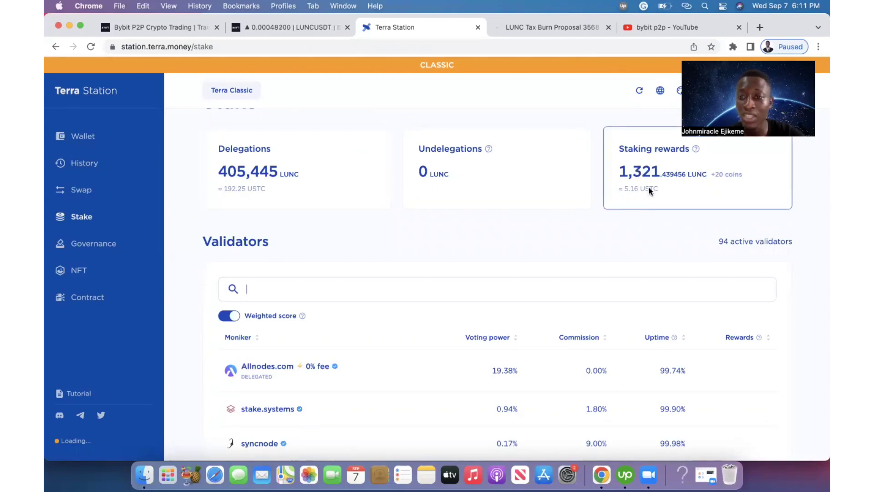
left_click(283, 27)
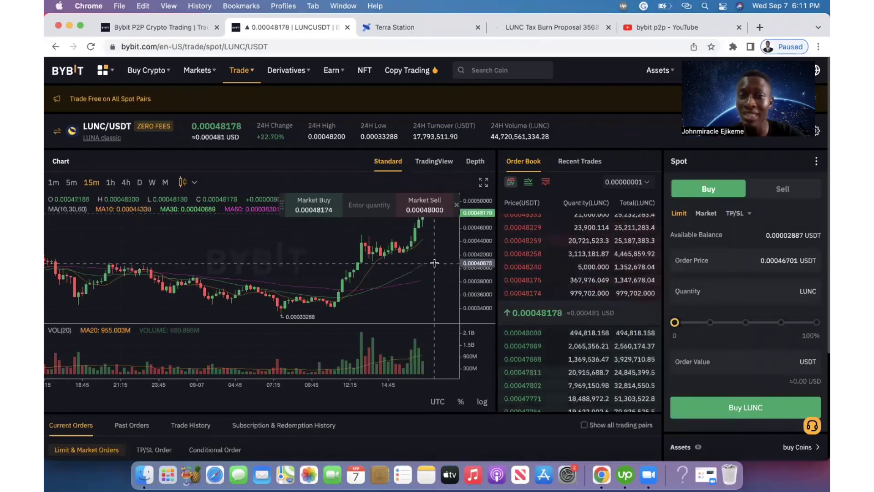
left_click(424, 27)
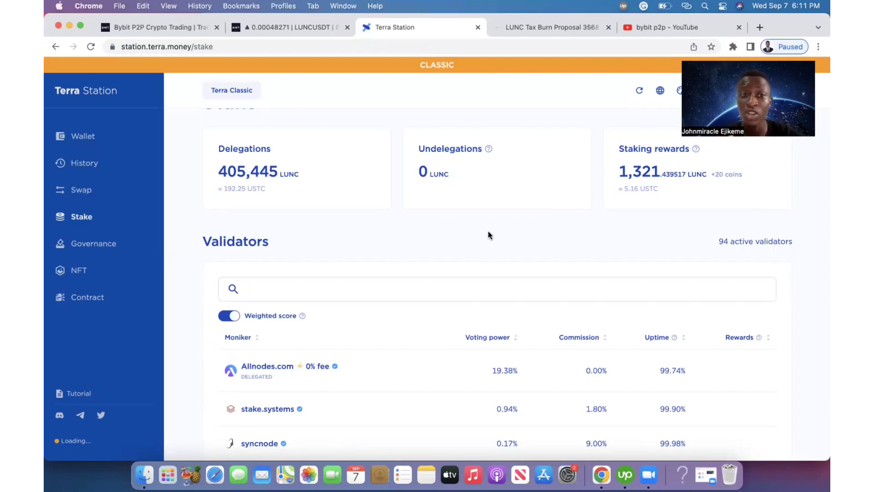
left_click(302, 26)
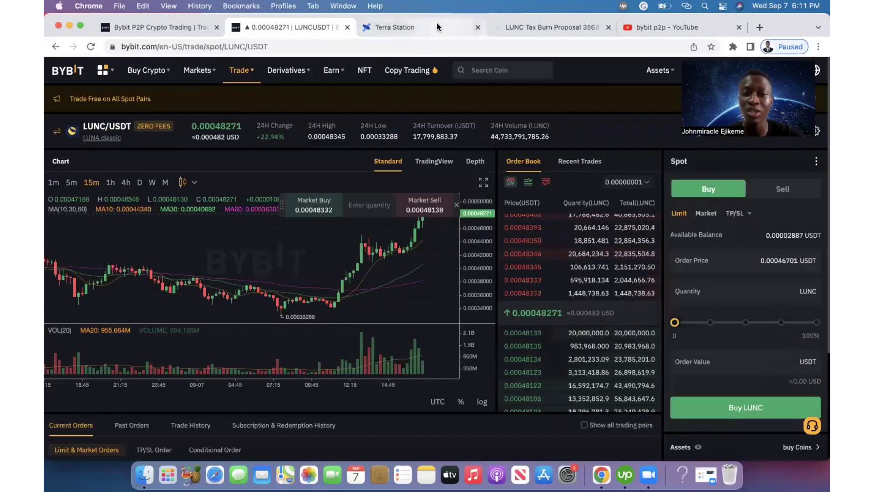
left_click(436, 24)
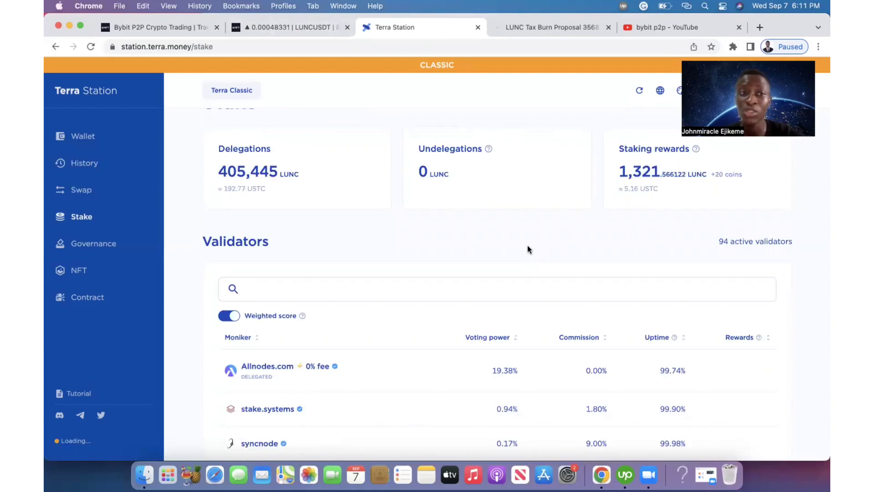
left_click(283, 27)
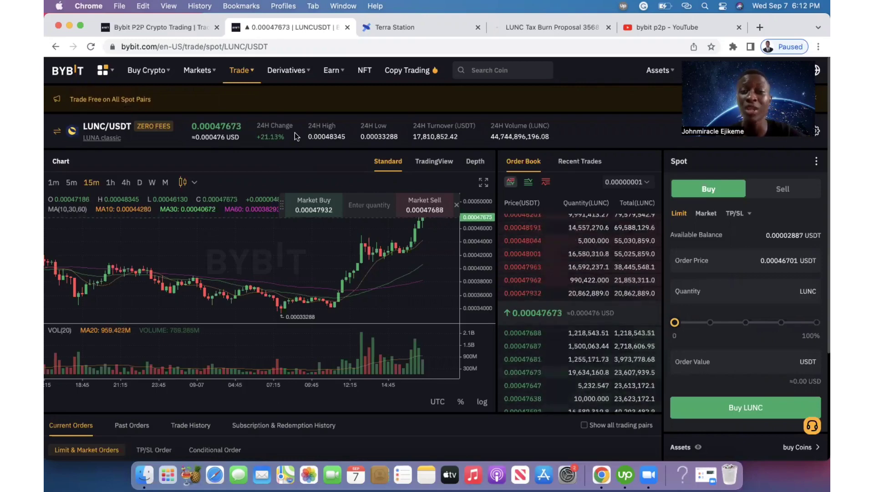
left_click(391, 24)
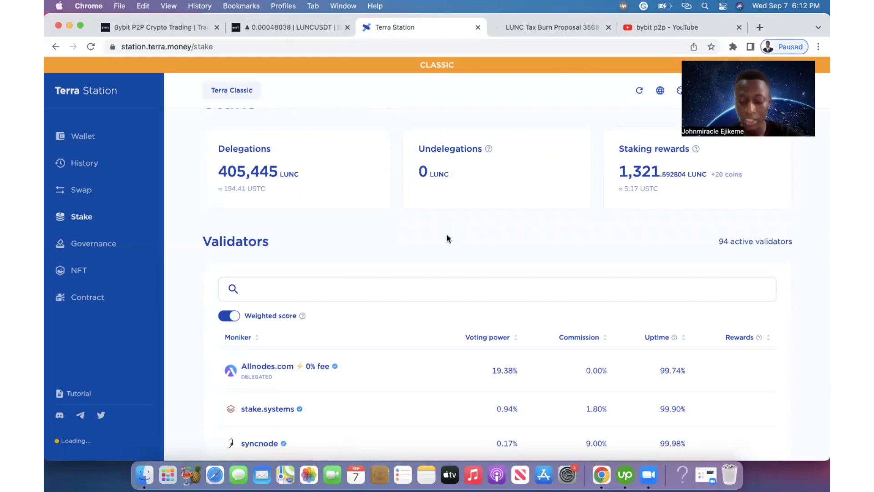
scroll(293, 353, "up", 2)
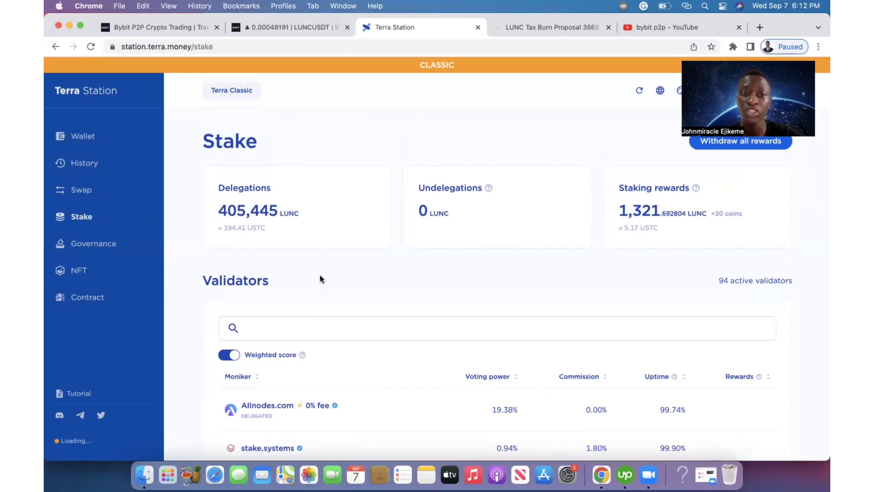
left_click(258, 25)
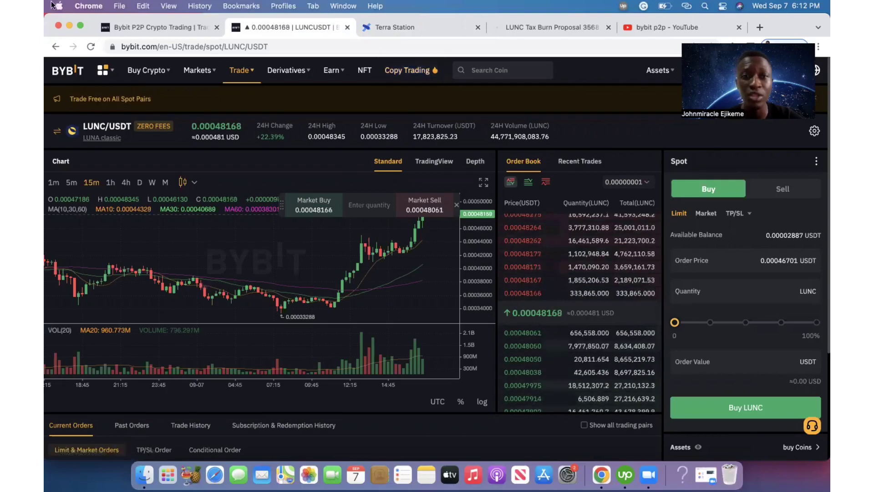
left_click(427, 29)
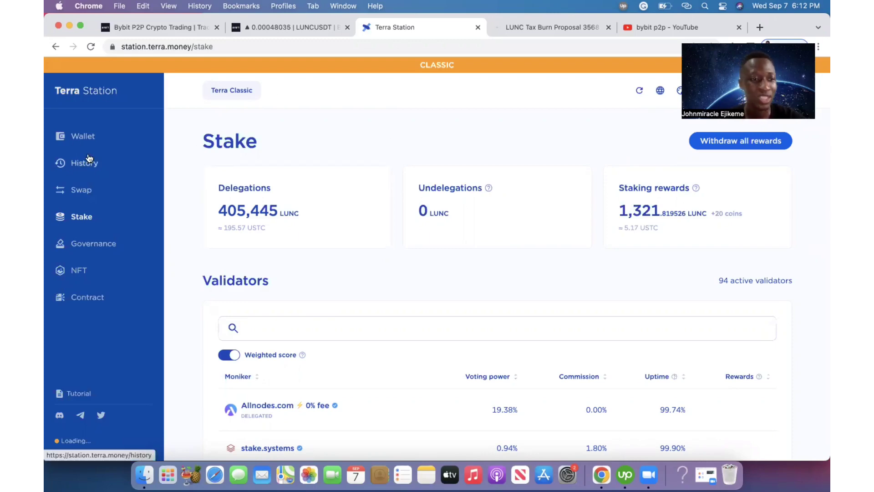
Revisit the wallet page, return to the staking page and view the Allnodes.com validator's details
left_click(93, 135)
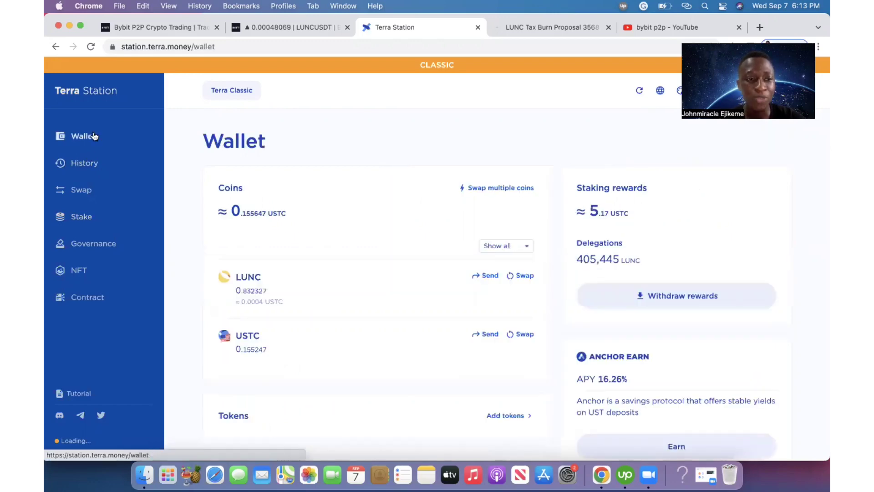
left_click(90, 220)
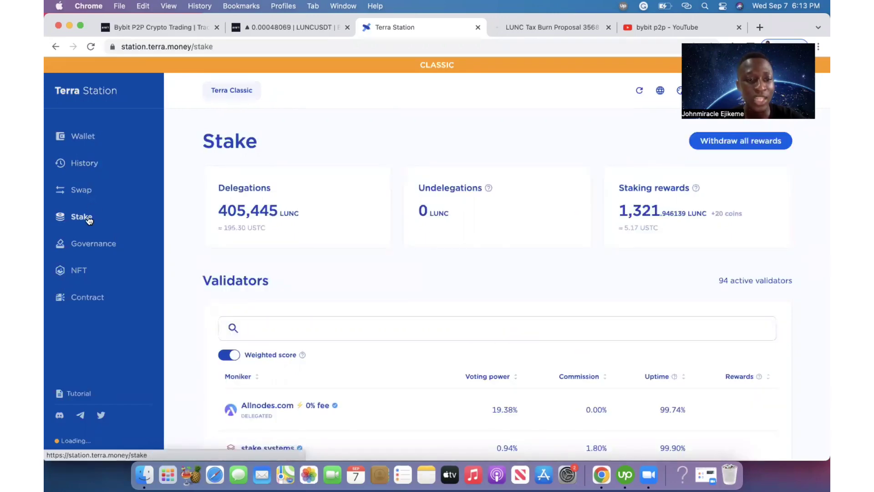
scroll(355, 269, "down", 3)
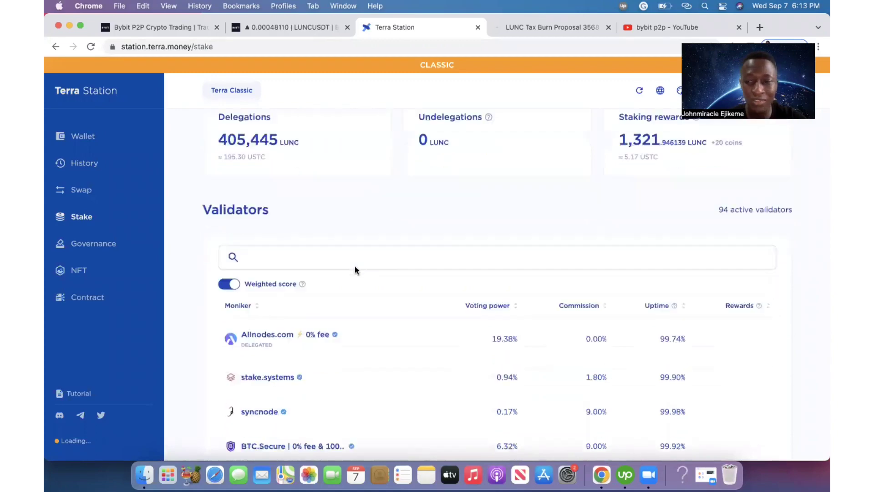
scroll(355, 267, "down", 4)
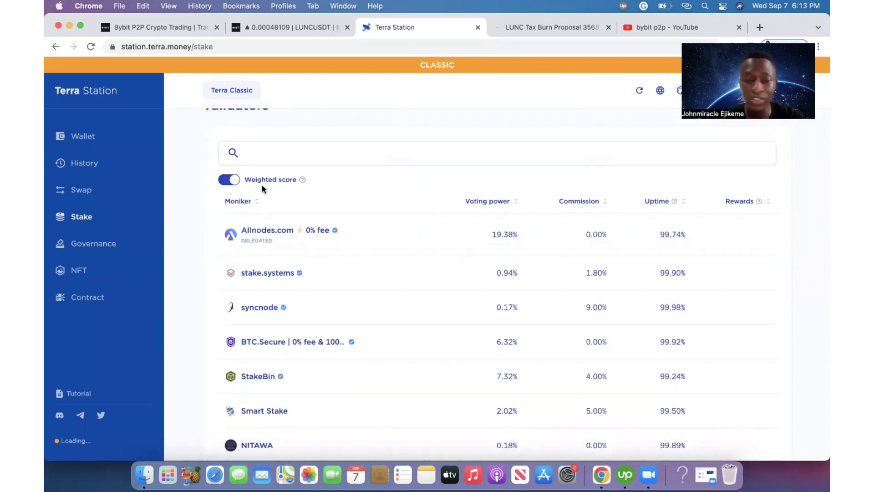
left_click(278, 236)
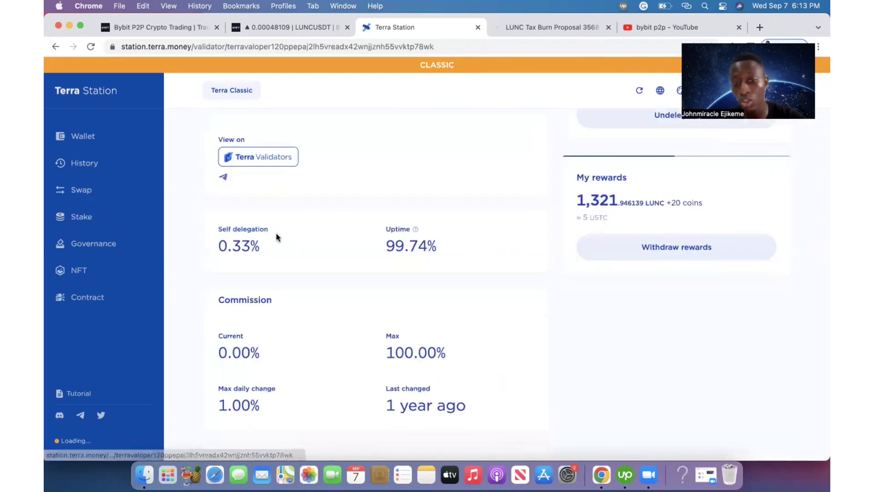
View the delegation form for Allnodes.com and return to the wallet page
scroll(662, 322, "up", 5)
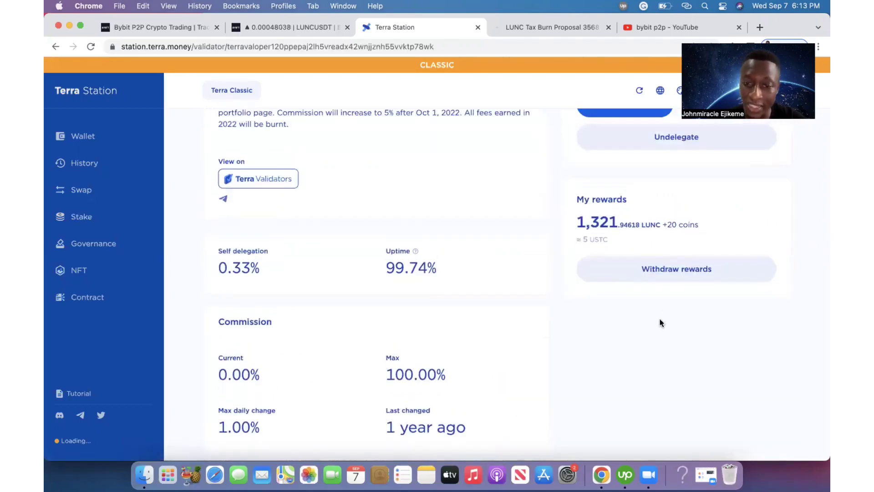
left_click(643, 214)
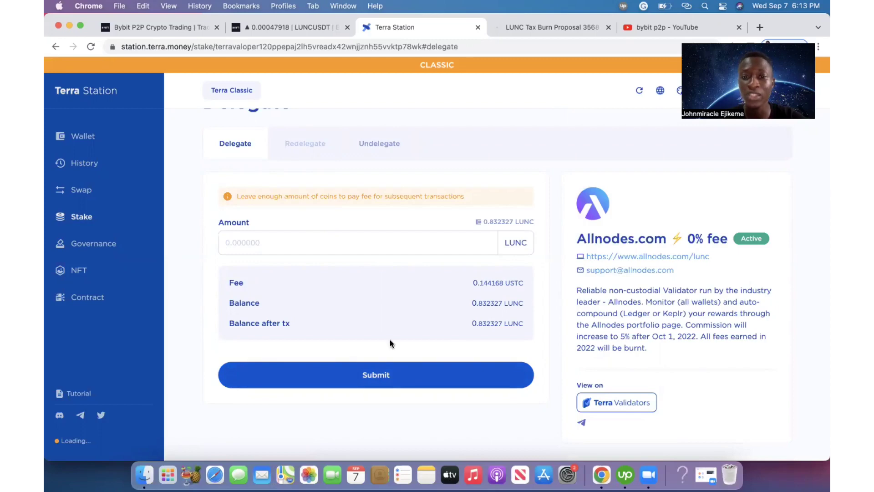
scroll(534, 179, "up", 2)
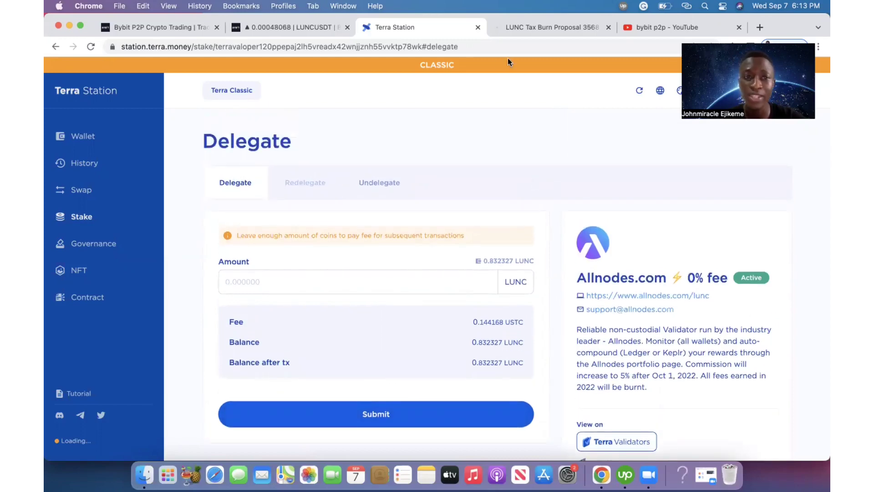
left_click(87, 137)
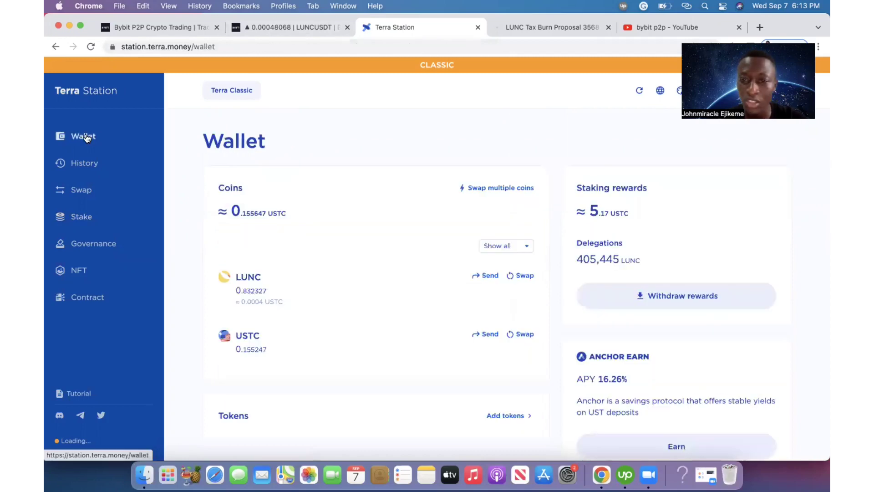